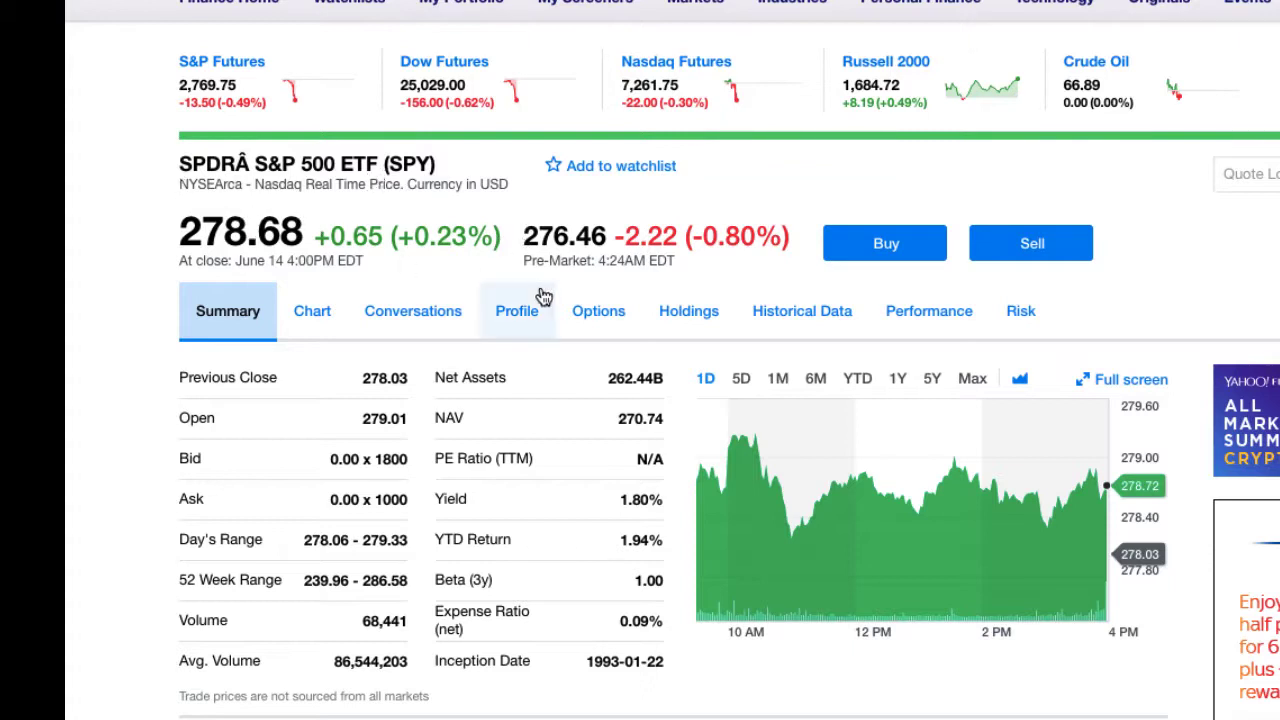
Add the Stochastics indicator with period 14 and 80/20 zones to the full-screen SPY chart and enlarge its pane
left_click(1130, 381)
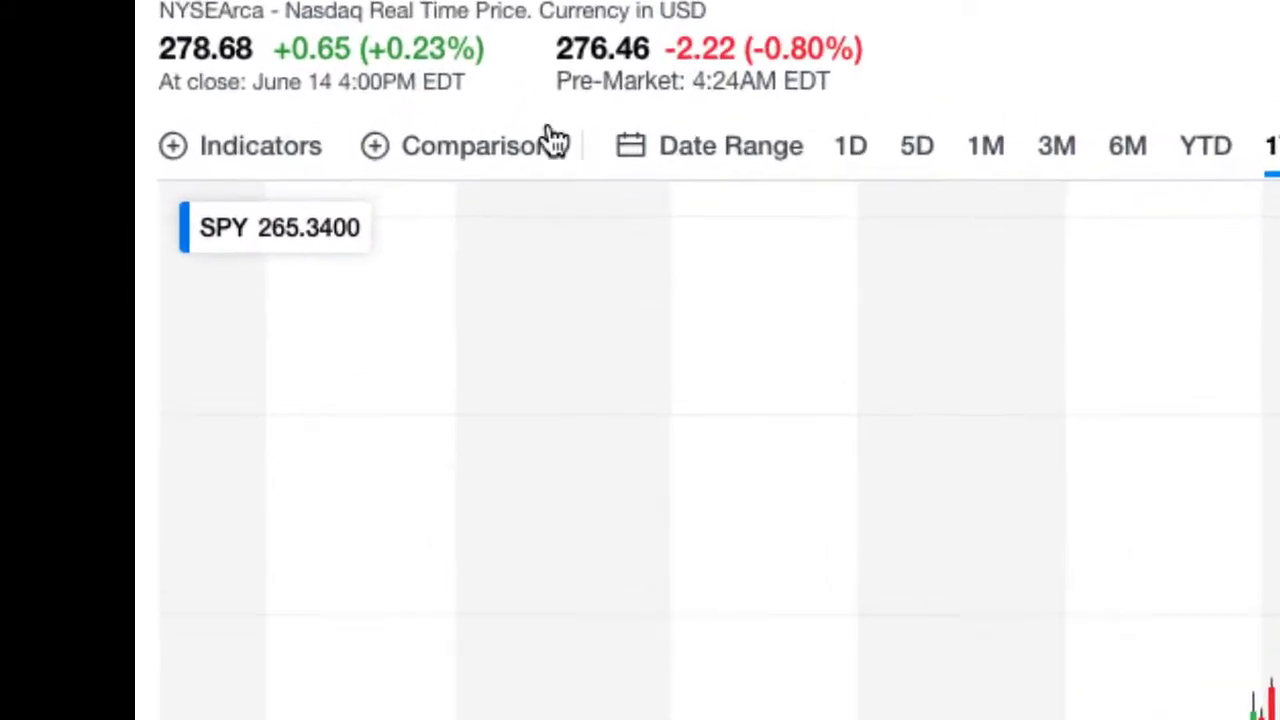
left_click(250, 165)
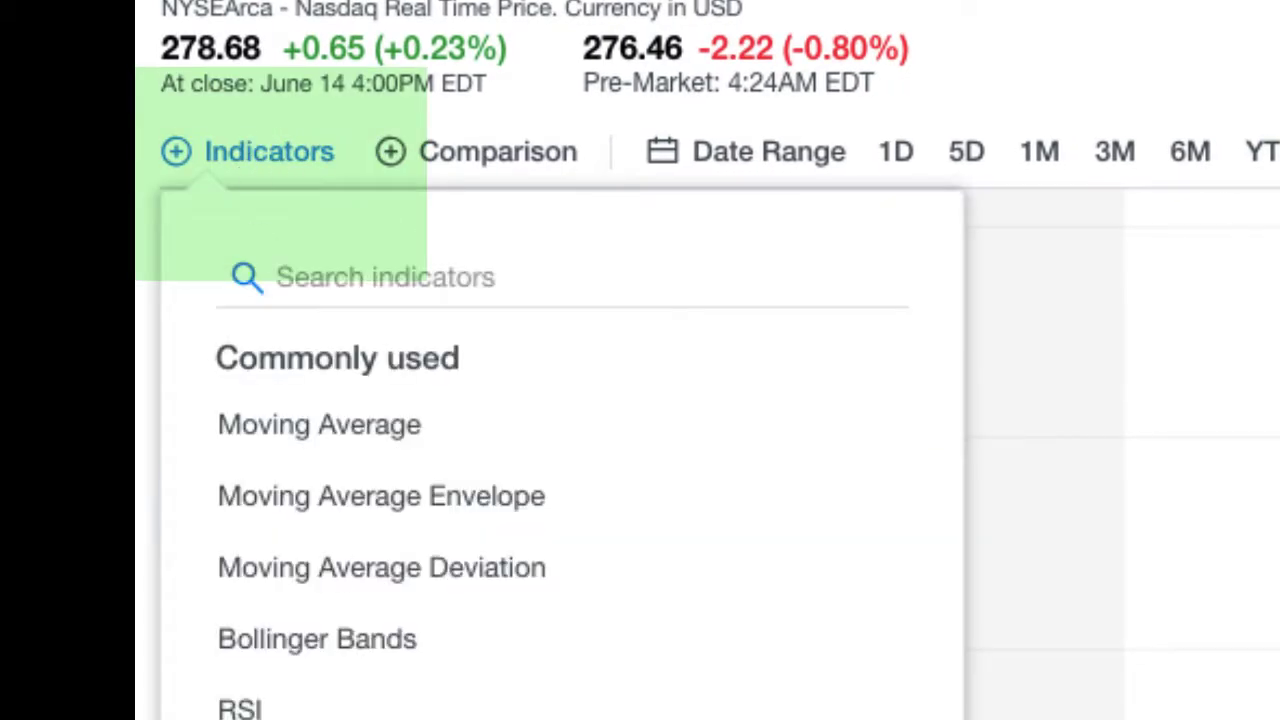
scroll(368, 714, "down", 15)
scroll(368, 714, "up", 1)
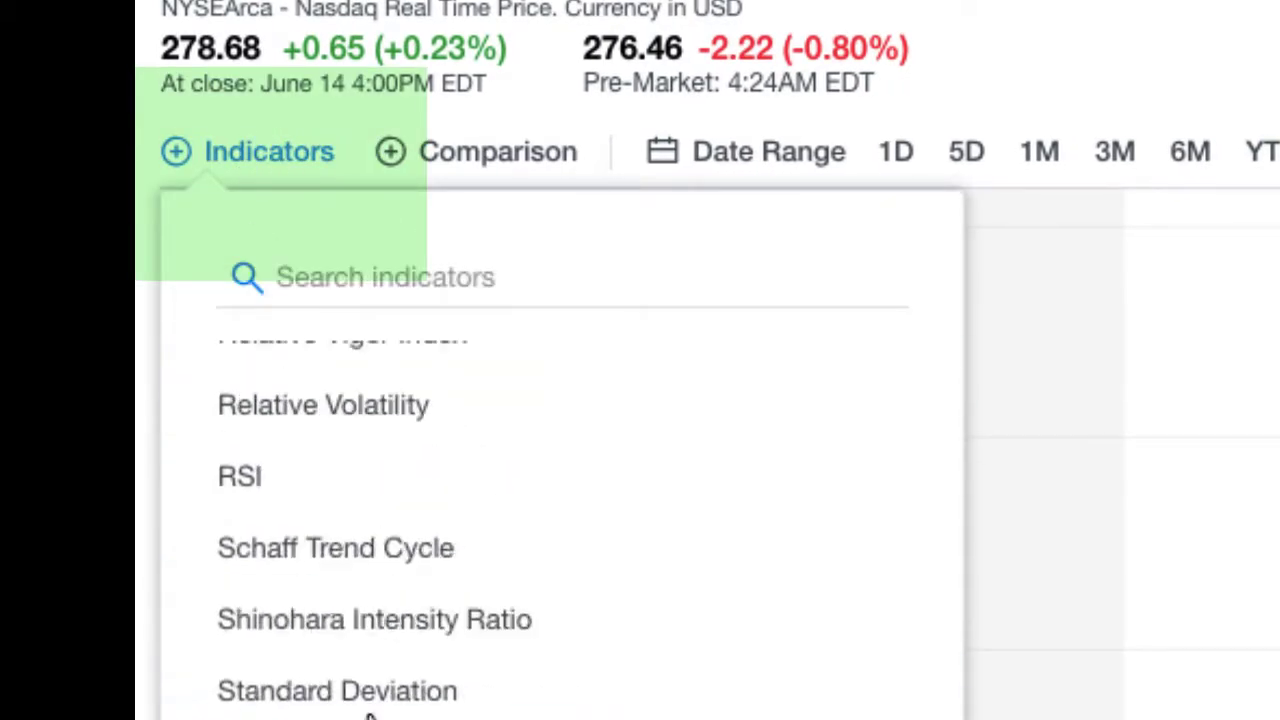
scroll(368, 714, "up", 1)
scroll(368, 714, "down", 1)
scroll(368, 714, "up", 2)
scroll(368, 714, "down", 3)
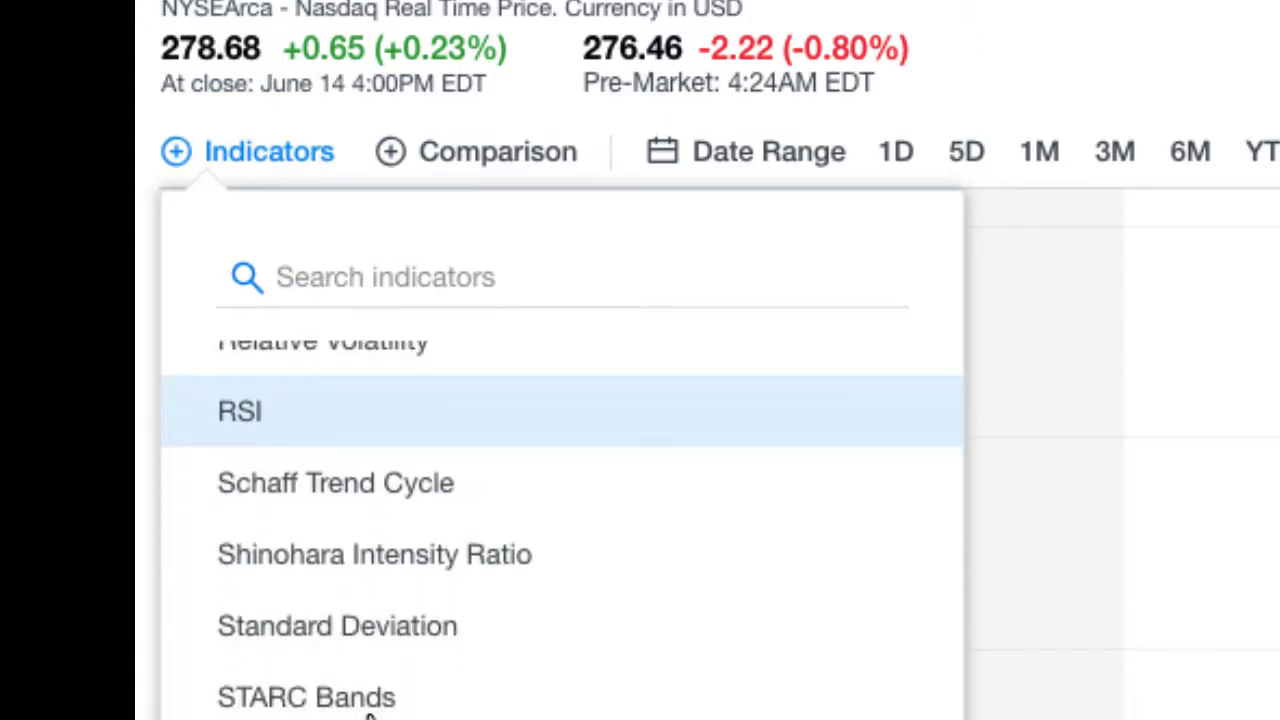
scroll(368, 714, "down", 3)
left_click(390, 598)
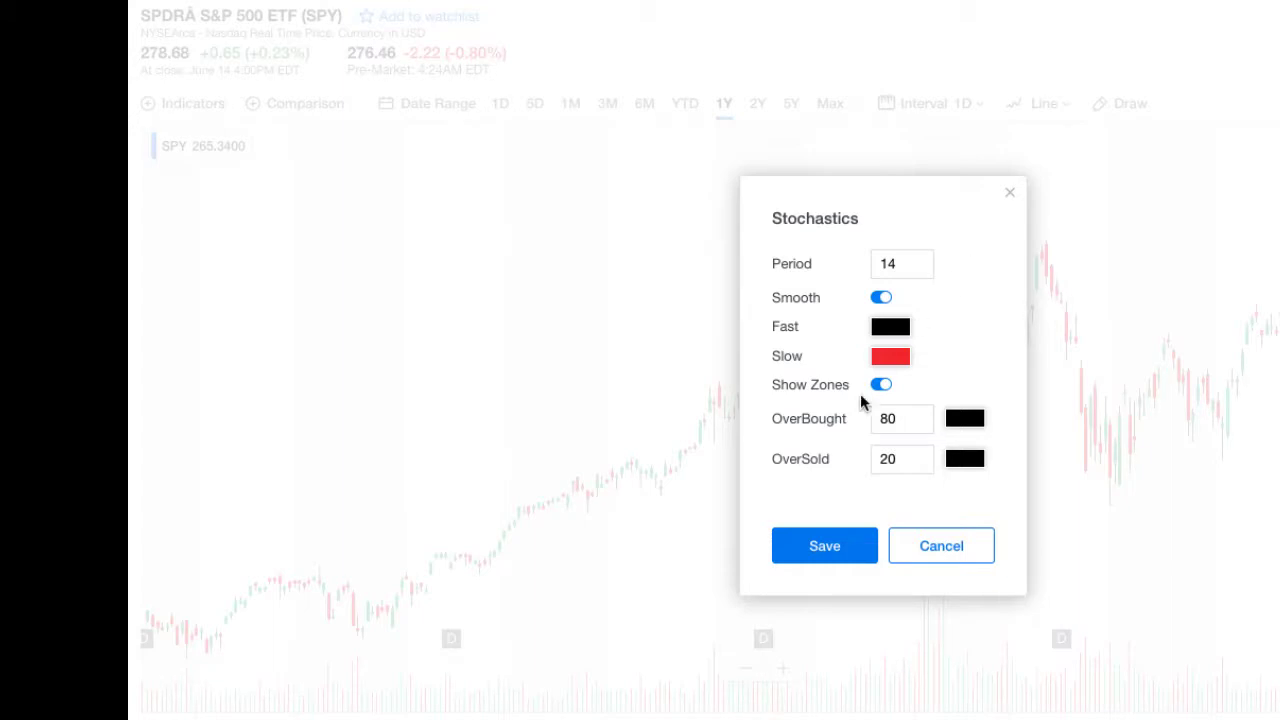
left_click(825, 548)
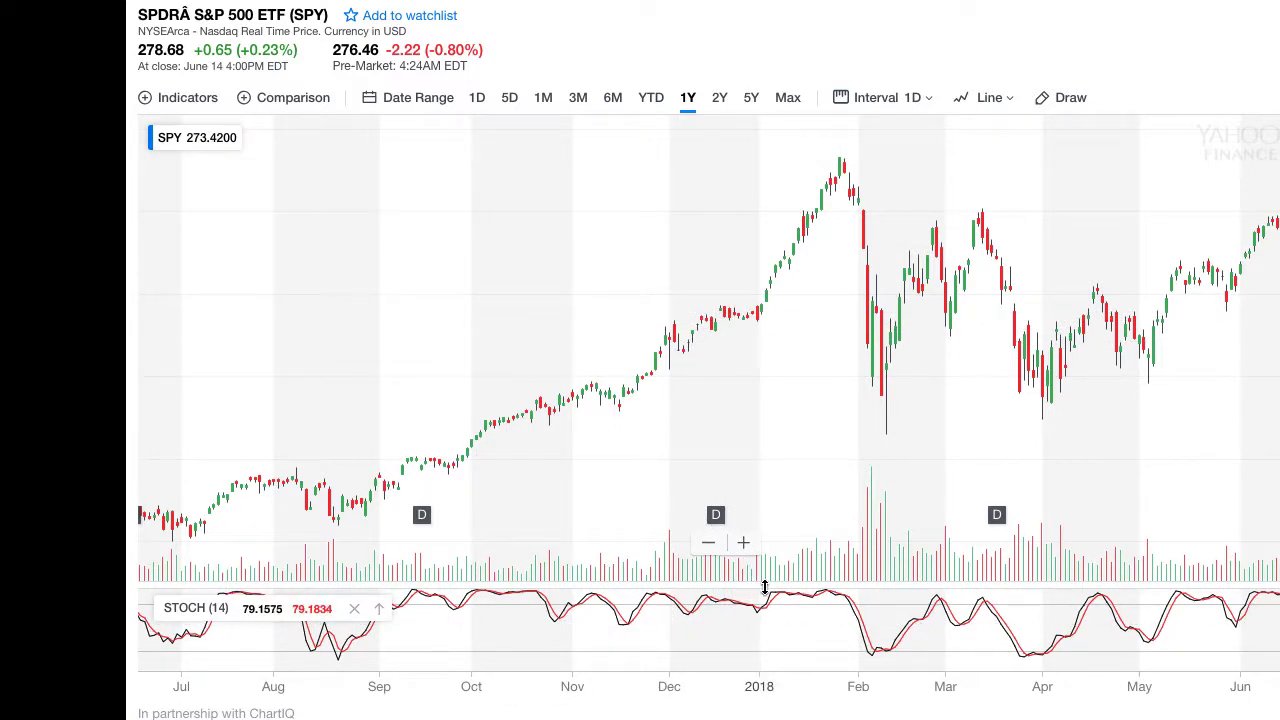
left_click_drag(764, 587, 768, 459)
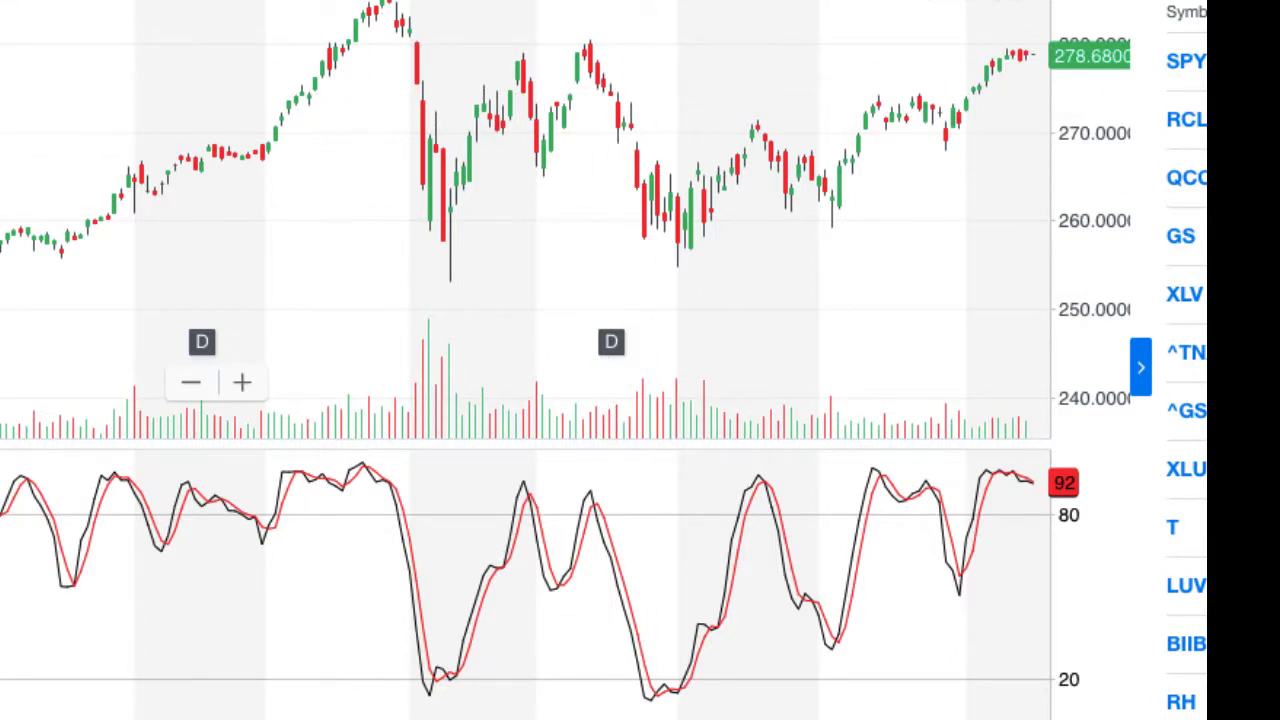
scroll(600, 400, "up", 1)
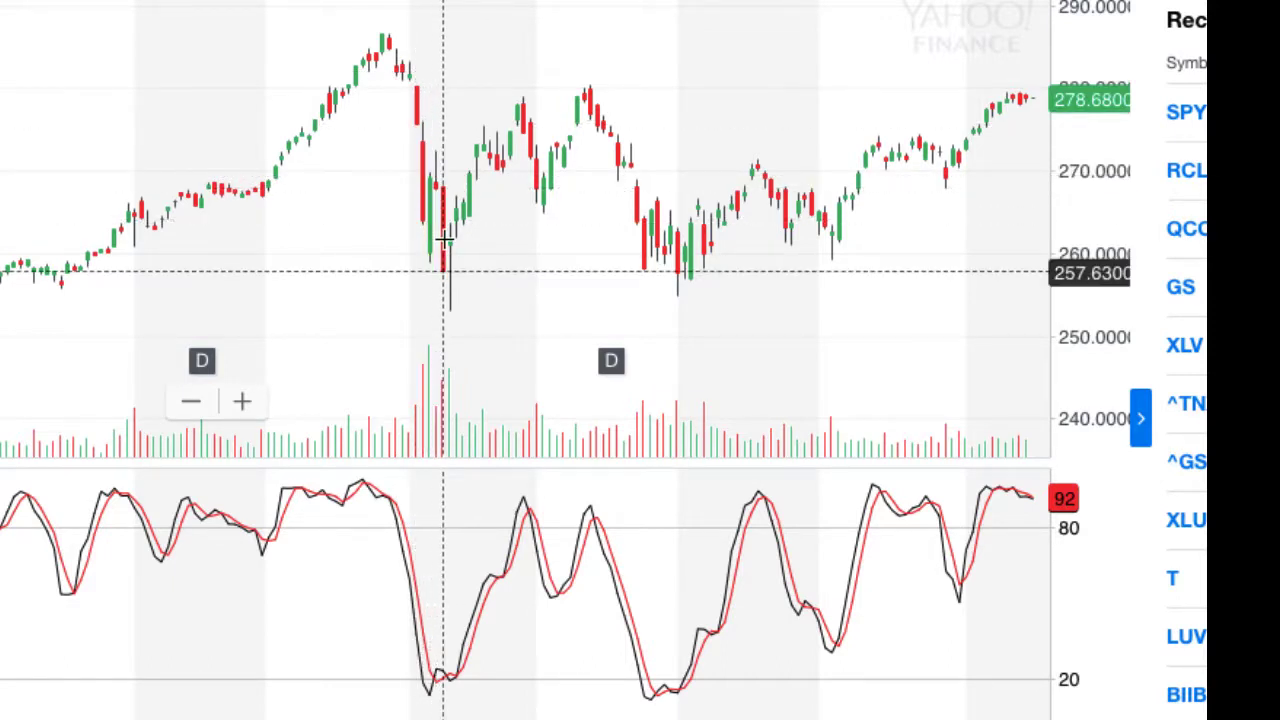
Draw a horizontal support line at about 259 through the February and April lows and a horizontal resistance line at about 280
mouse_move(443, 243)
left_mouse_down()
mouse_move(666, 251)
mouse_move(666, 229)
mouse_move(665, 243)
mouse_move(594, 257)
mouse_move(670, 265)
left_mouse_up()
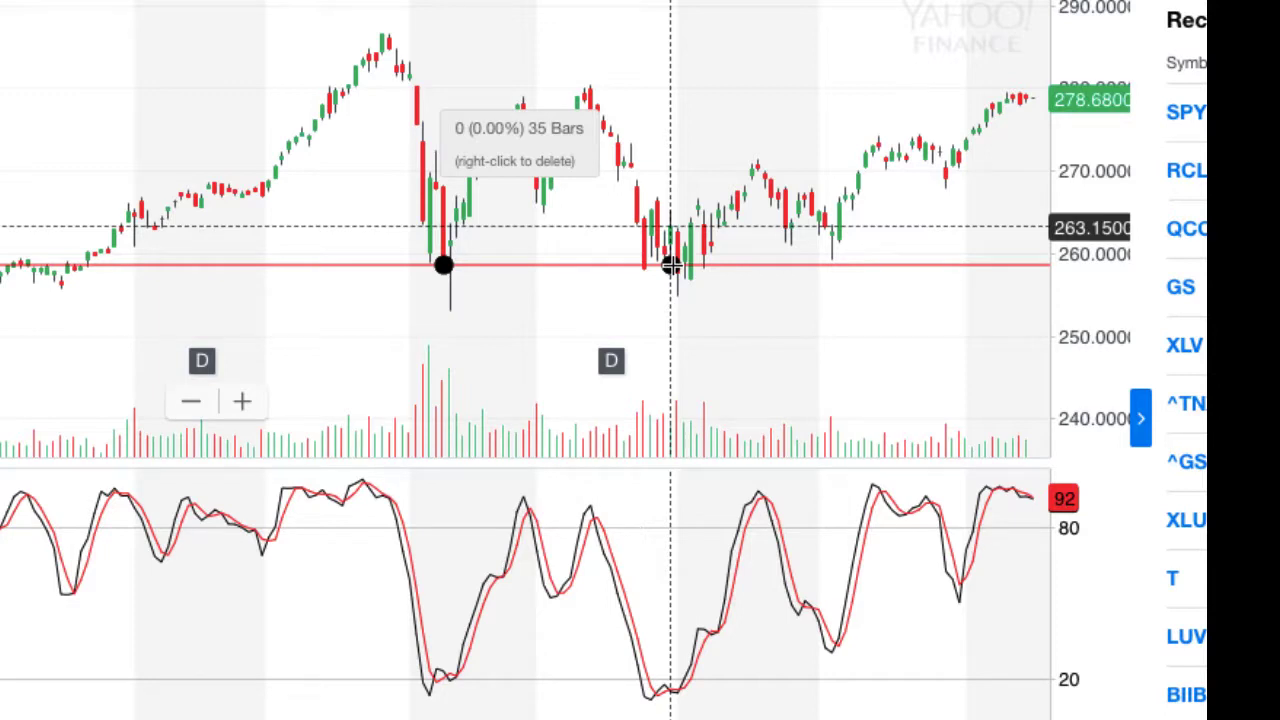
left_click(477, 85)
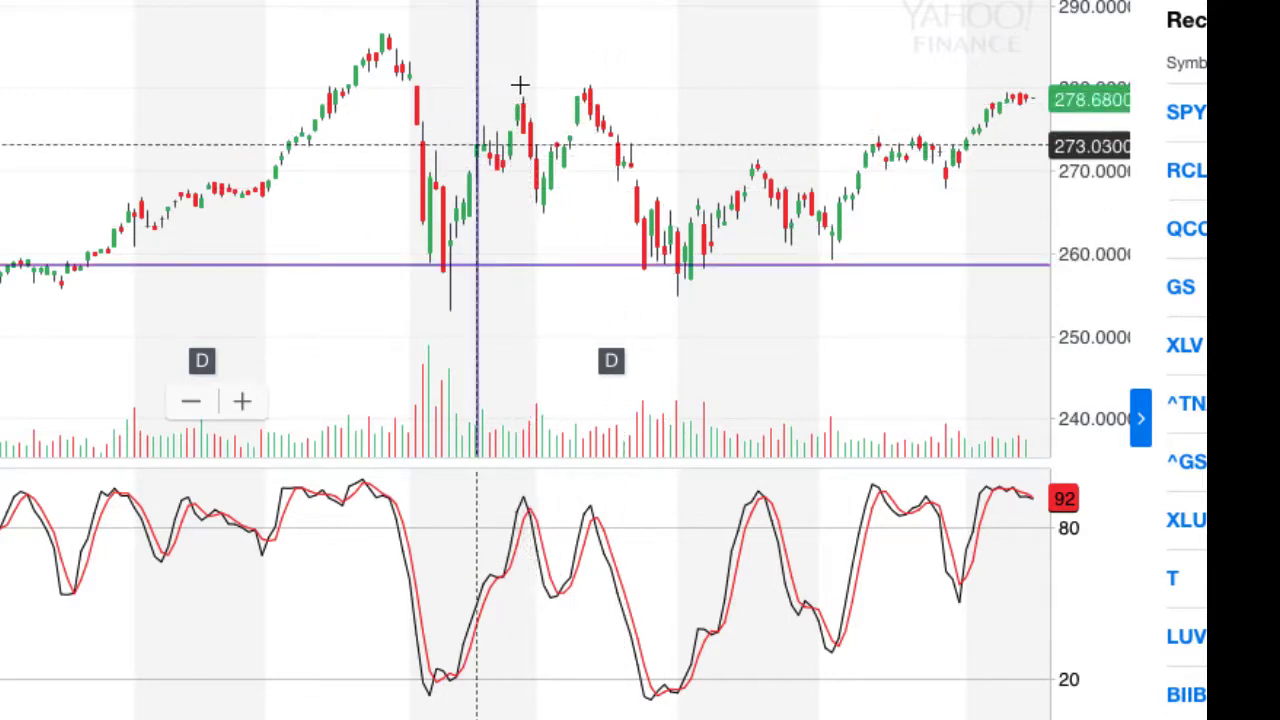
left_click(580, 88)
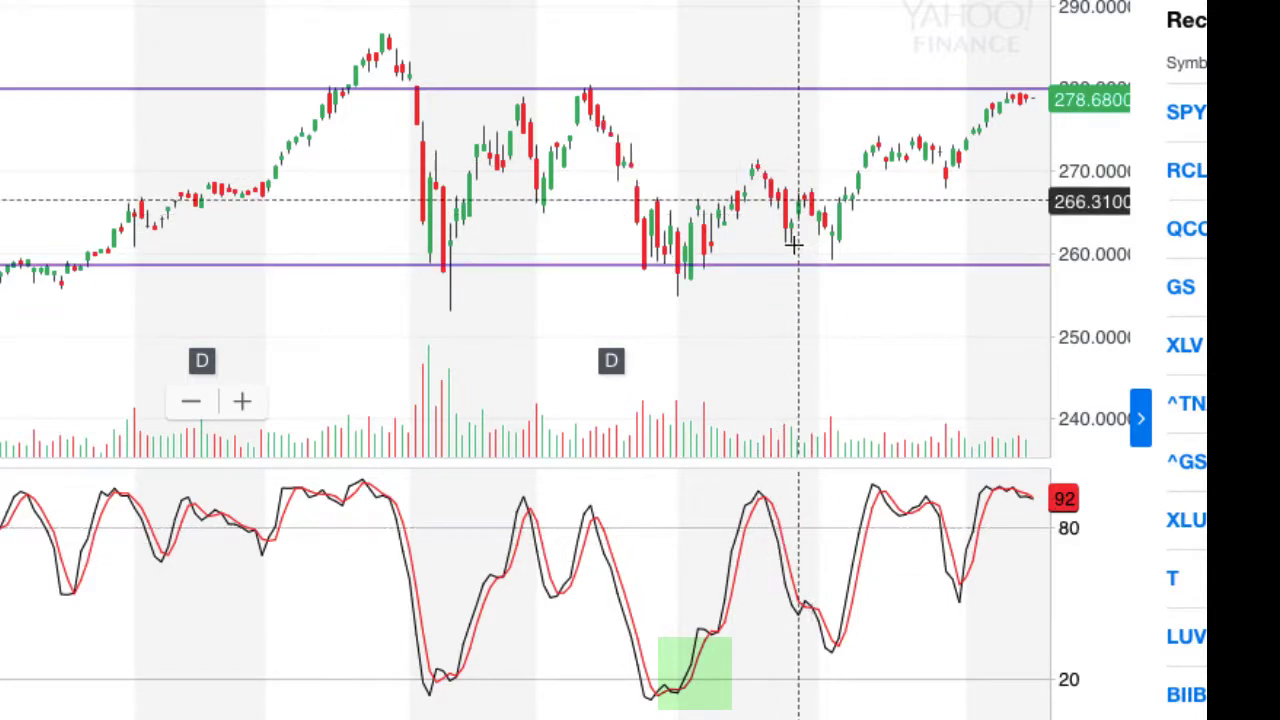
mouse_move(845, 266)
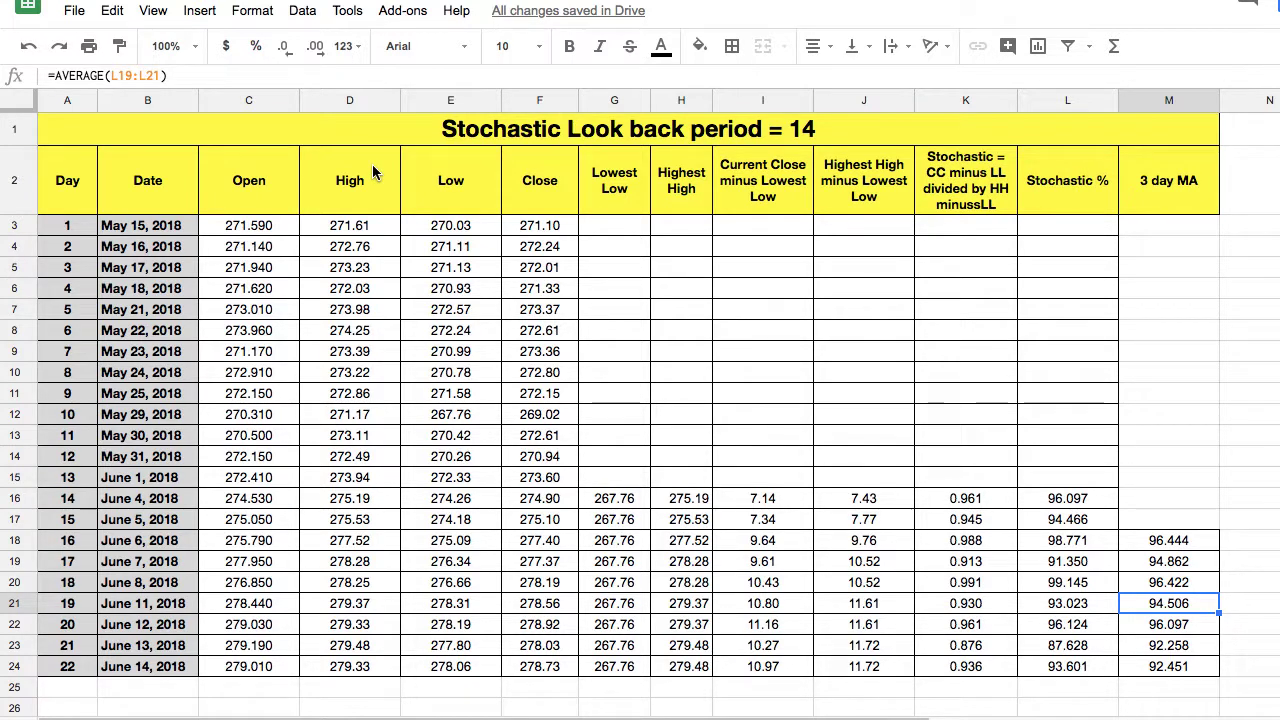
Switch to the stochastic spreadsheet in Google Sheets and review the Open, High, Low and Close column headings
left_click(250, 182)
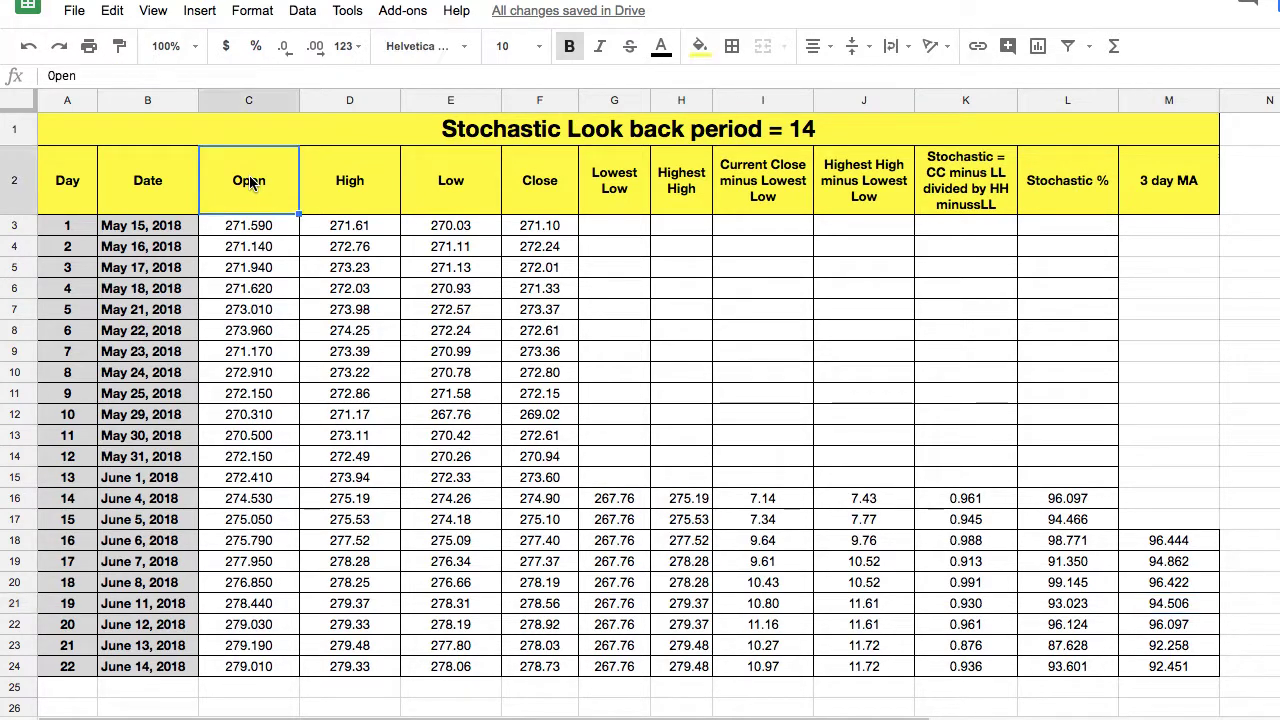
left_click(347, 184)
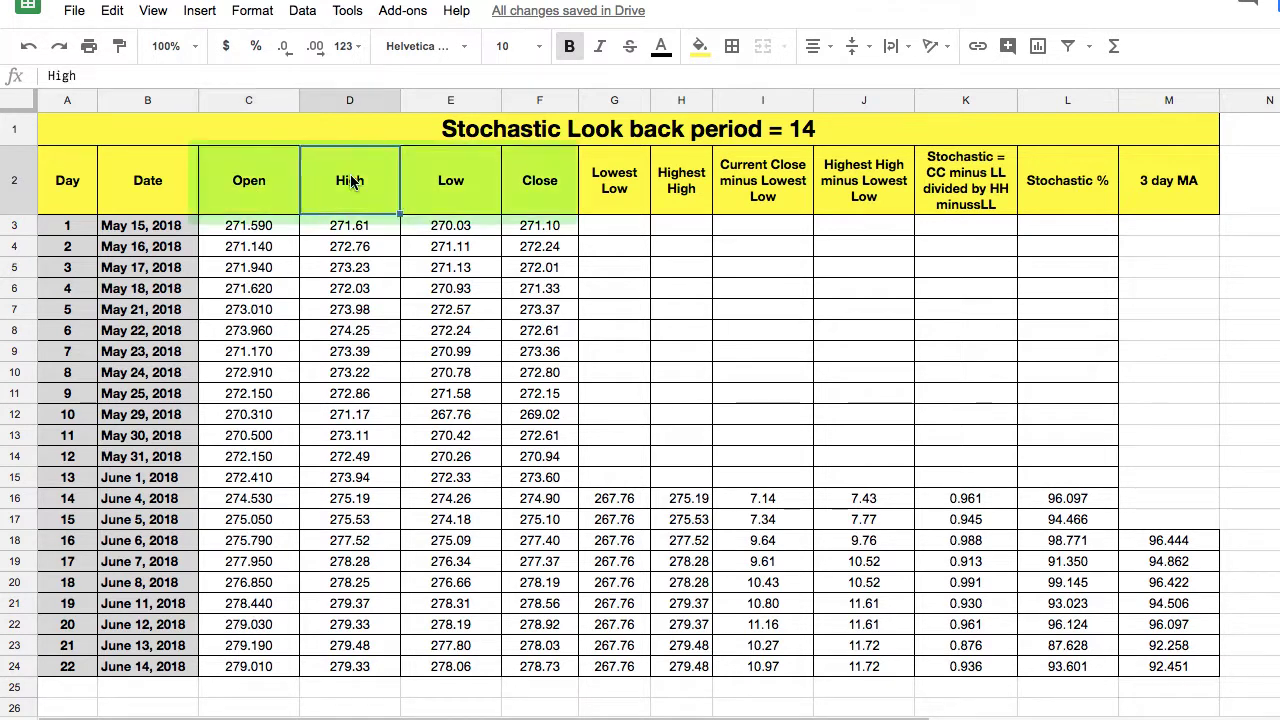
left_click(489, 205)
left_click(533, 198)
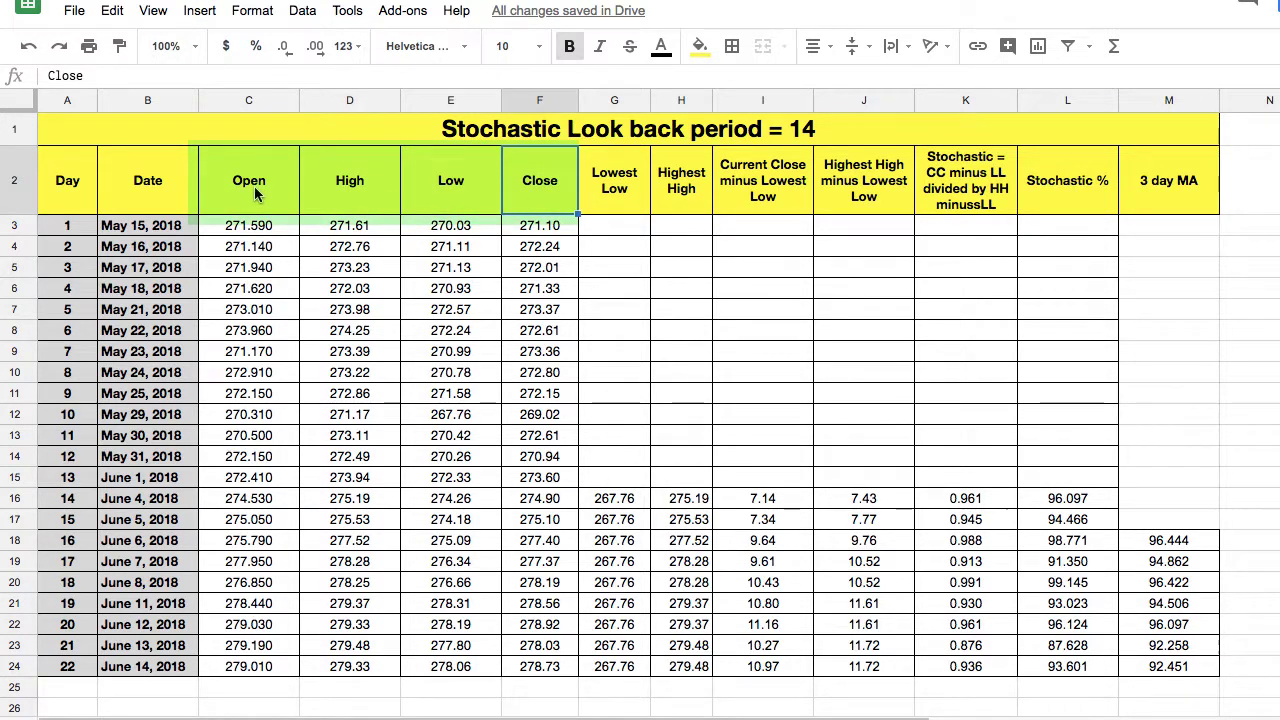
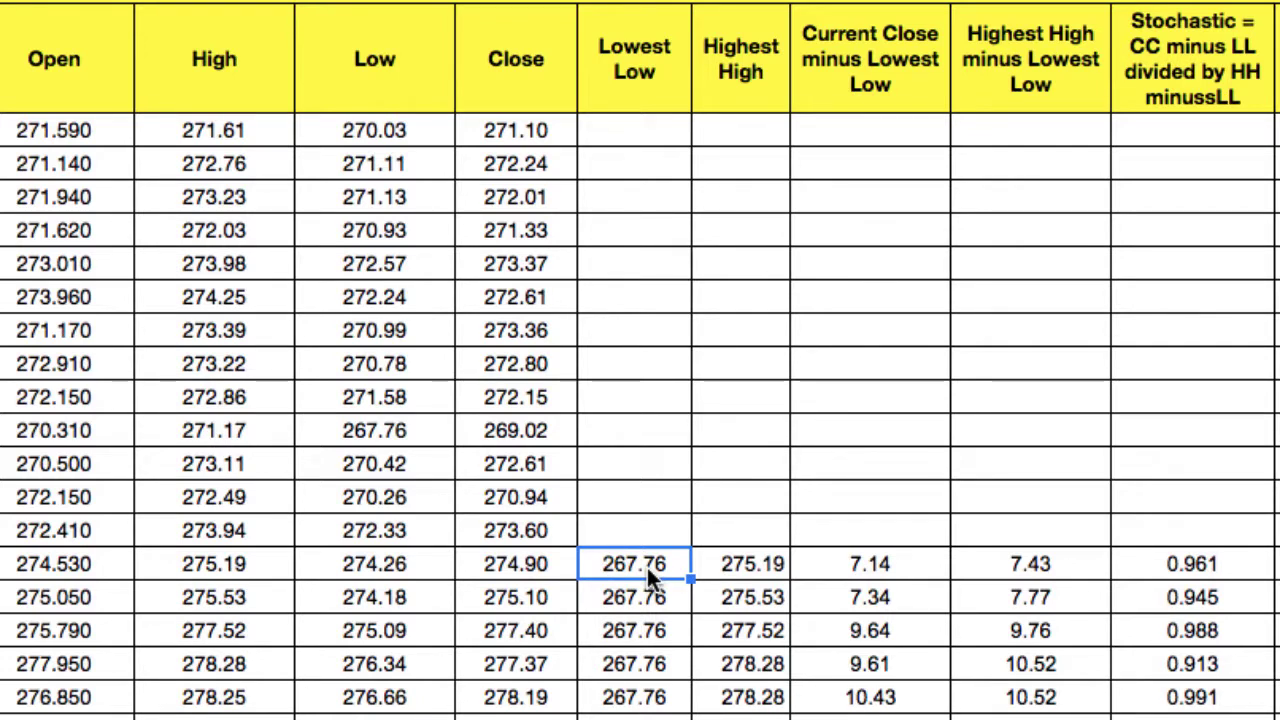
Examine the lows of days 1 to 14 and the Lowest Low and Highest High cells for day 14
left_click_drag(401, 127, 431, 564)
left_click(636, 567)
left_click(749, 567)
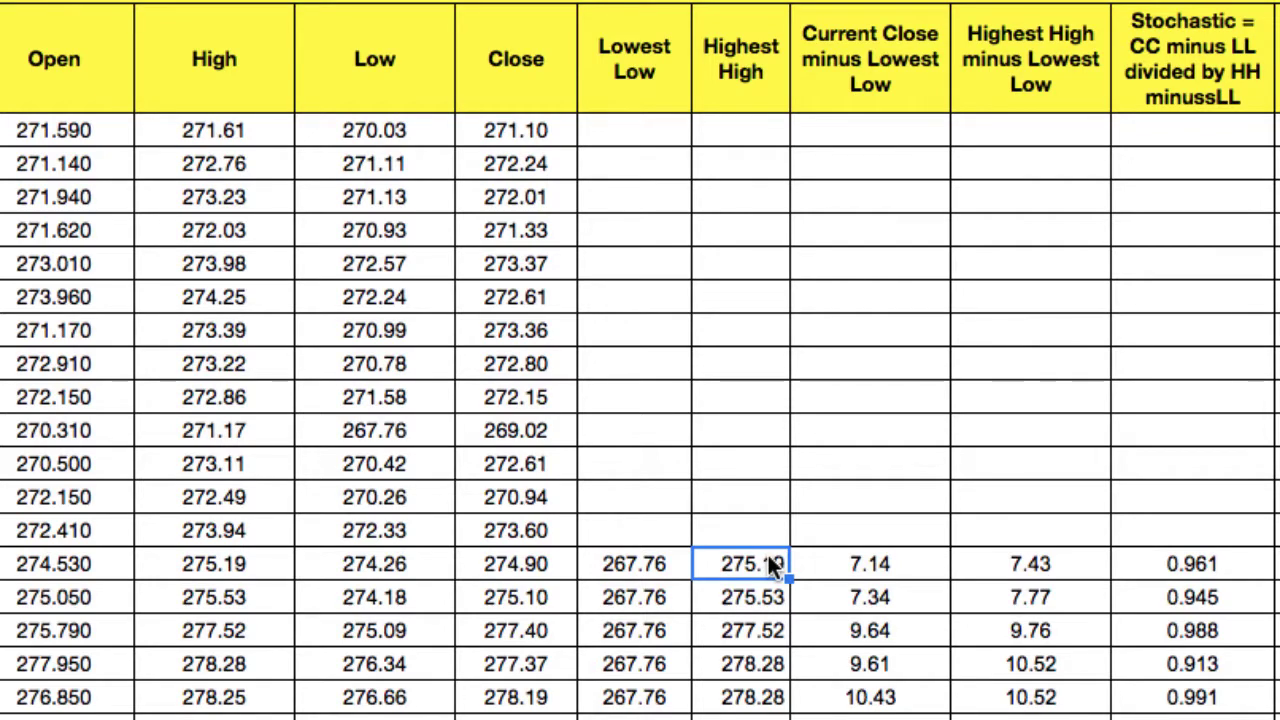
Trace day 14's Current Close minus Lowest Low value back to its Close and Lowest Low cells
left_click(866, 569)
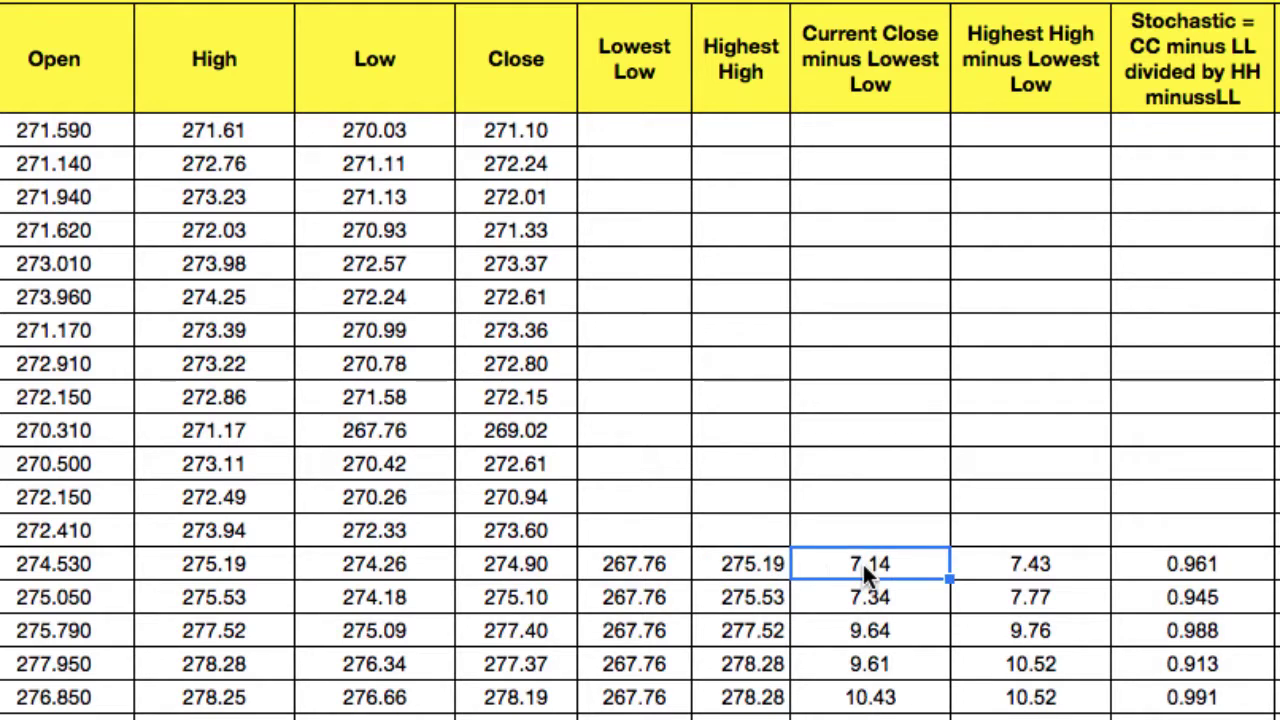
left_click(521, 564)
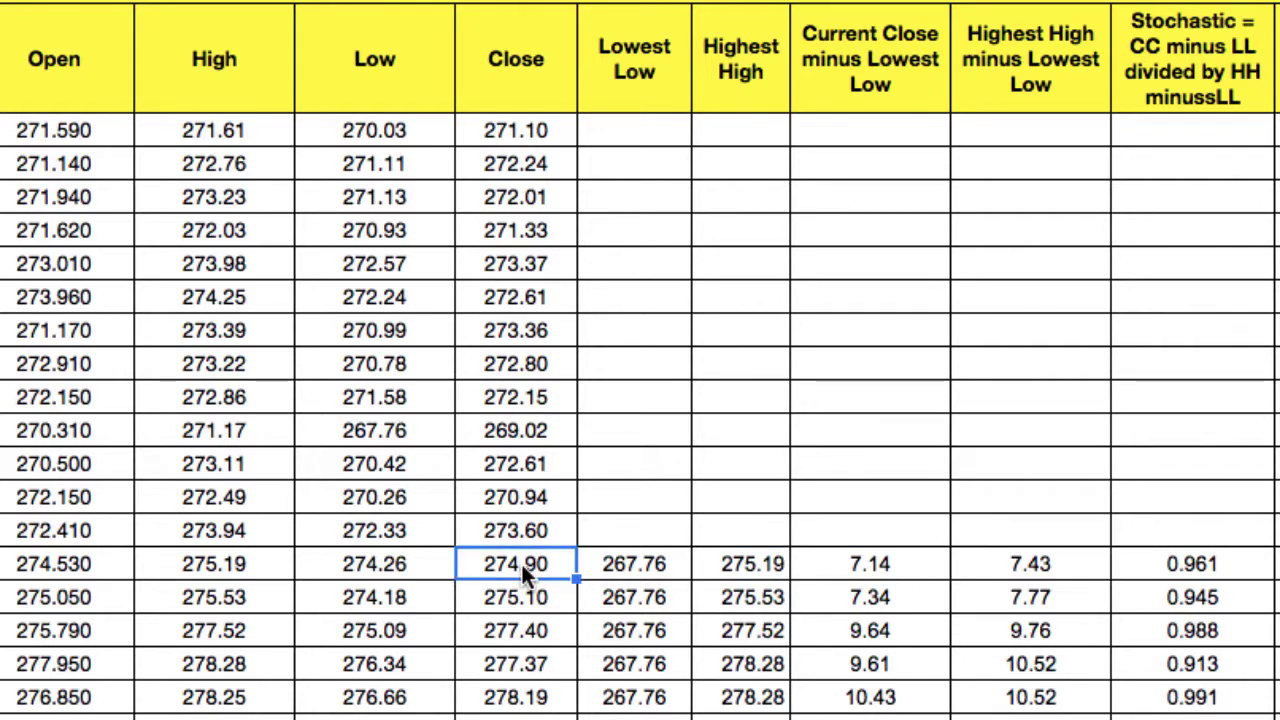
left_click(644, 565)
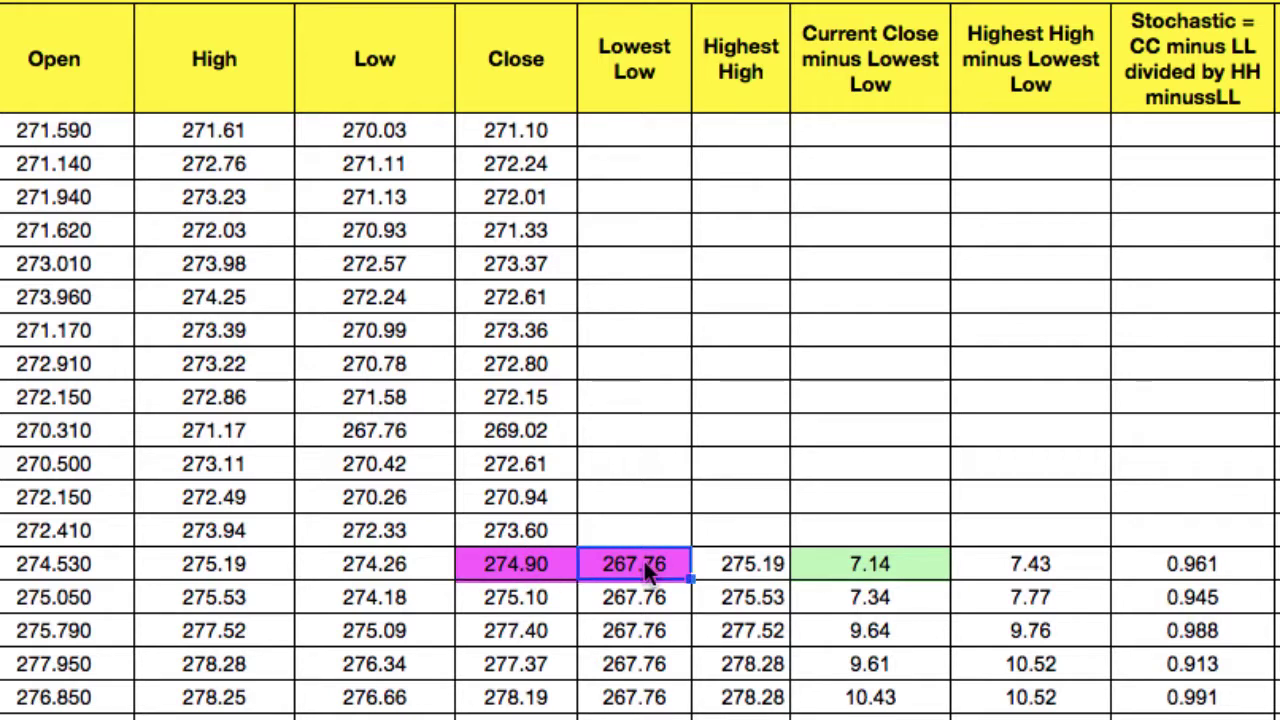
left_click(848, 566)
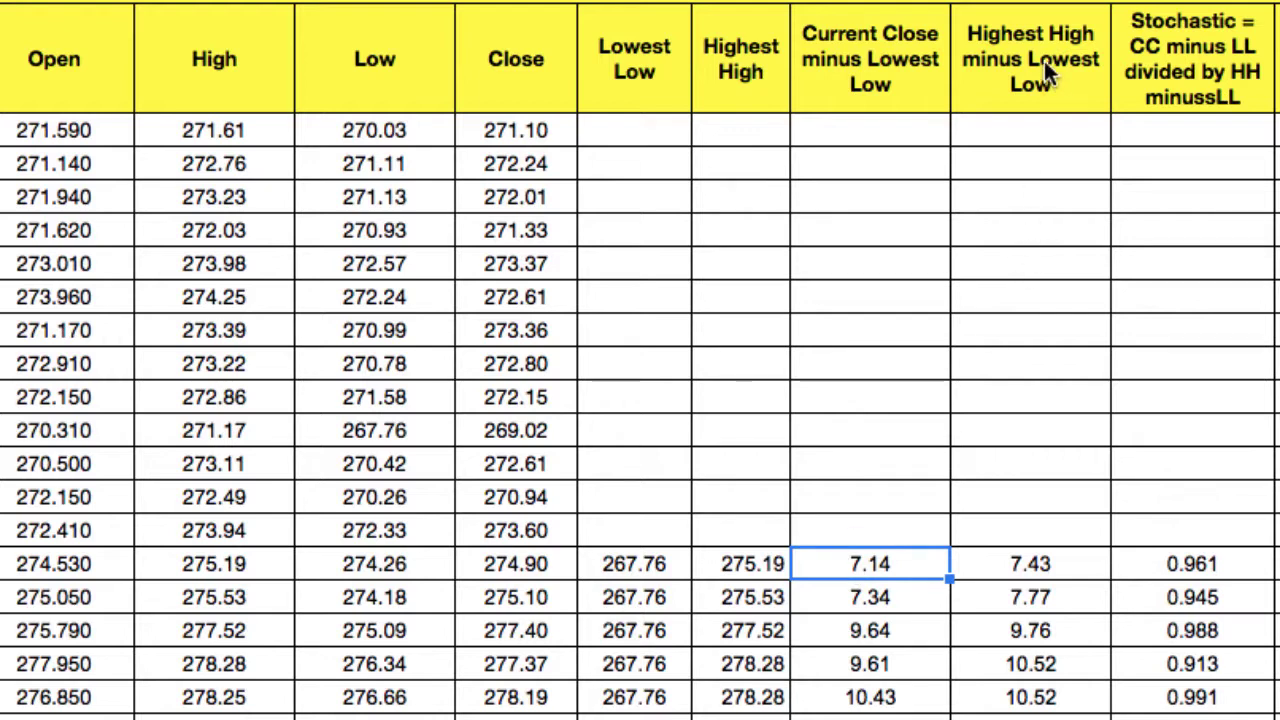
Trace day 14's Highest High minus Lowest Low value back to its Highest High and Lowest Low cells
left_click(1031, 558)
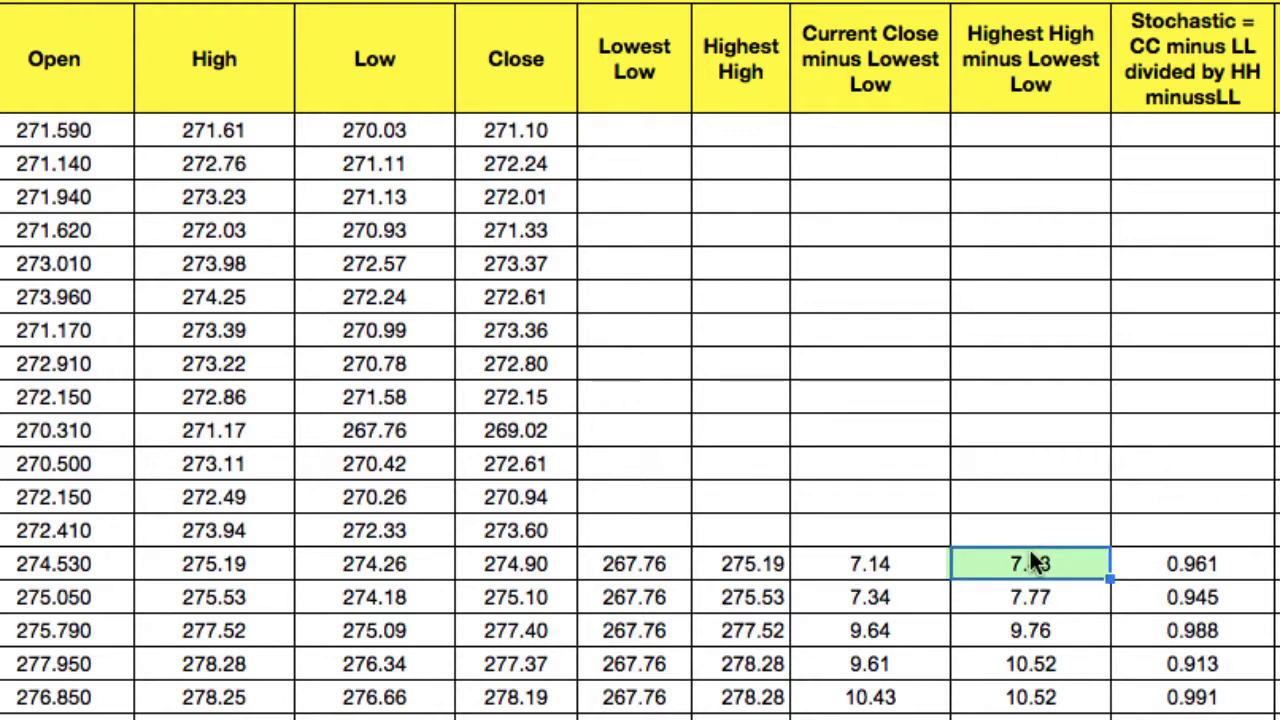
left_click(746, 572)
left_click(634, 569)
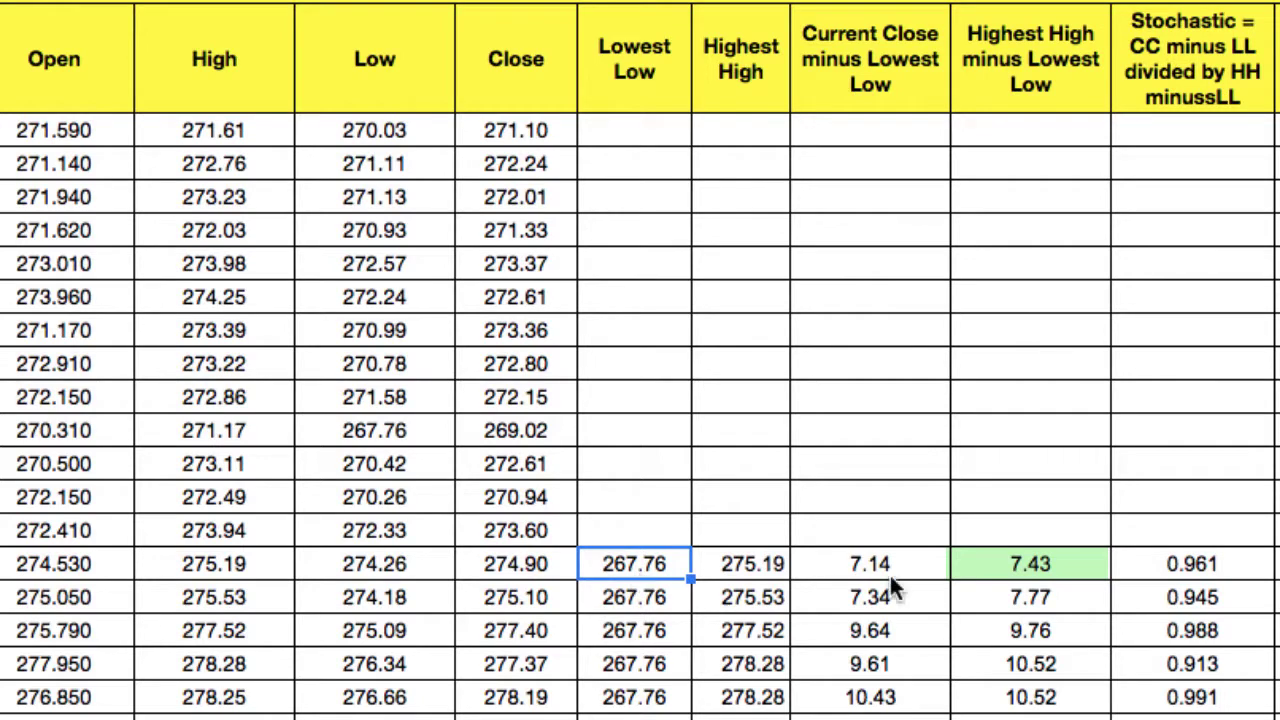
left_click(993, 564)
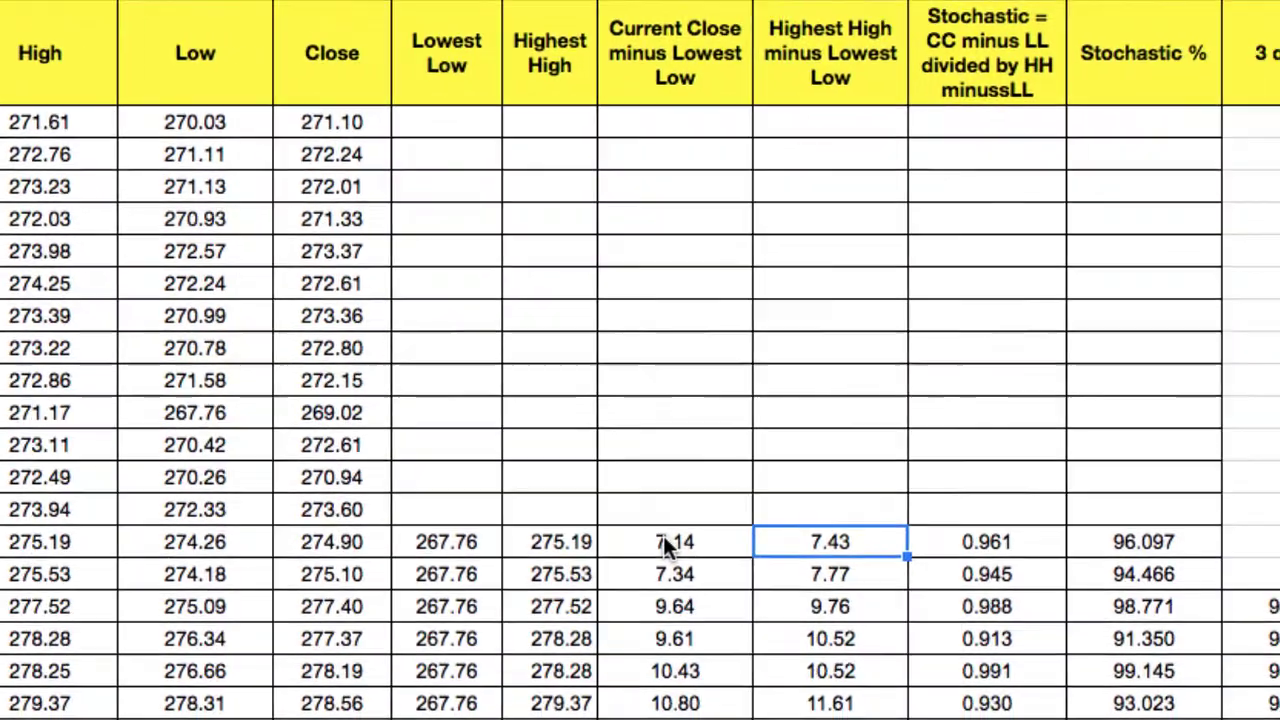
Examine how day 14's two differences lead to the Stochastic ratio and the Stochastic % value
left_click(667, 543)
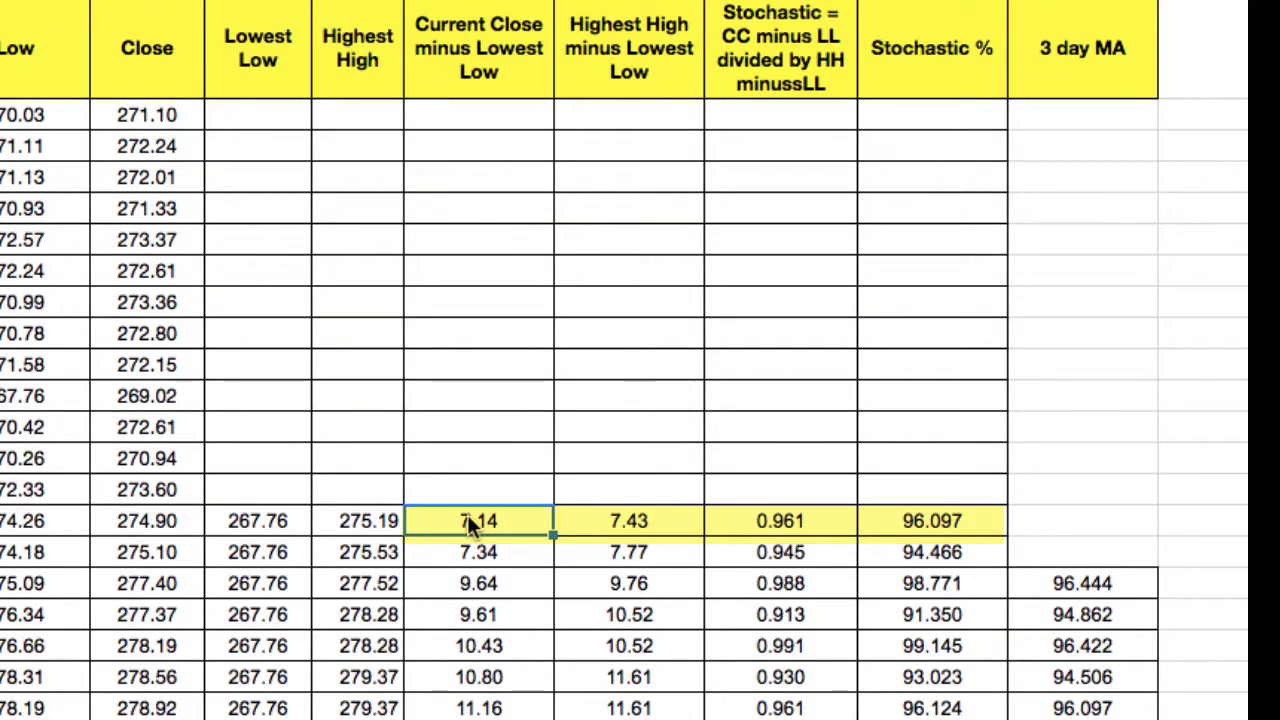
left_click(631, 521)
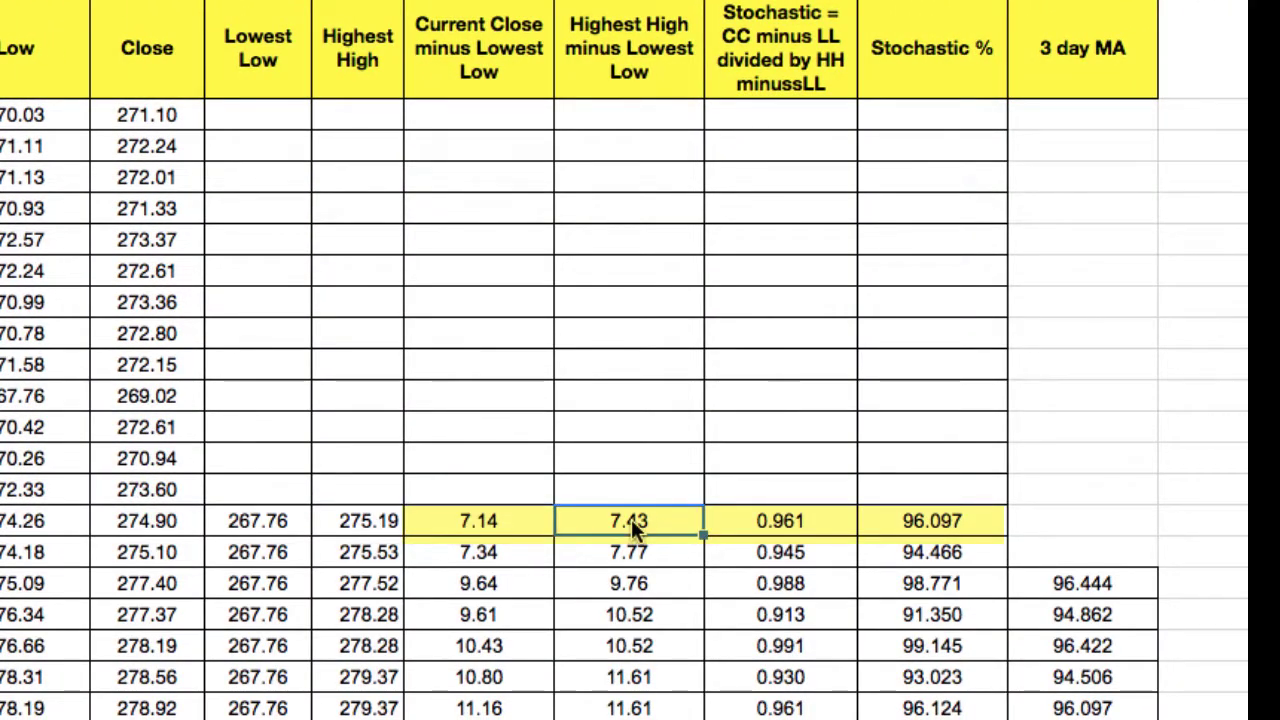
left_click(783, 527)
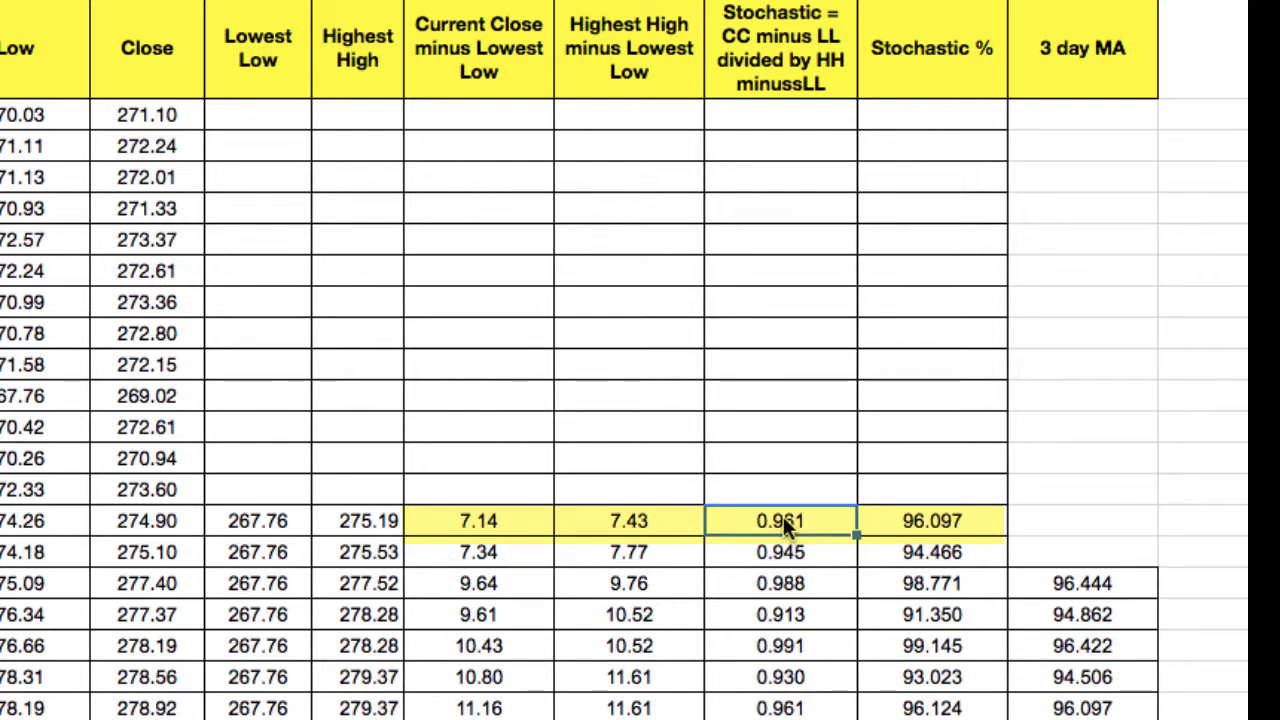
left_click(929, 520)
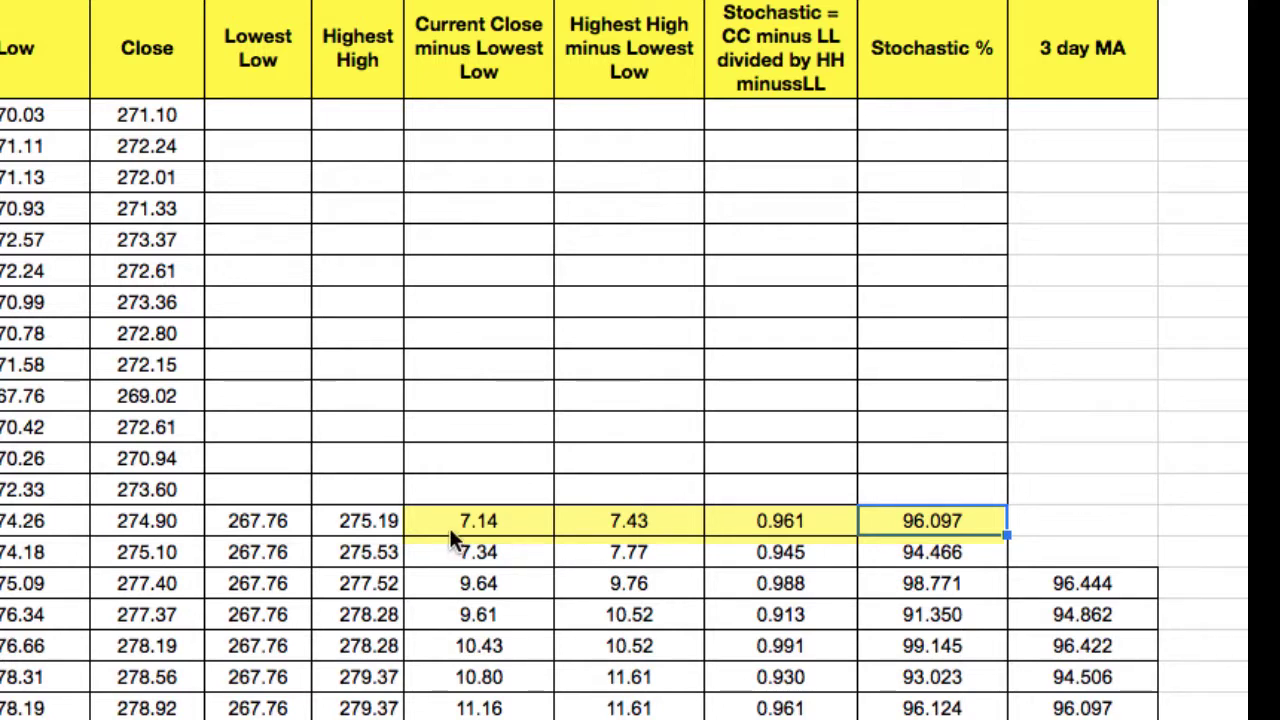
left_click(765, 522)
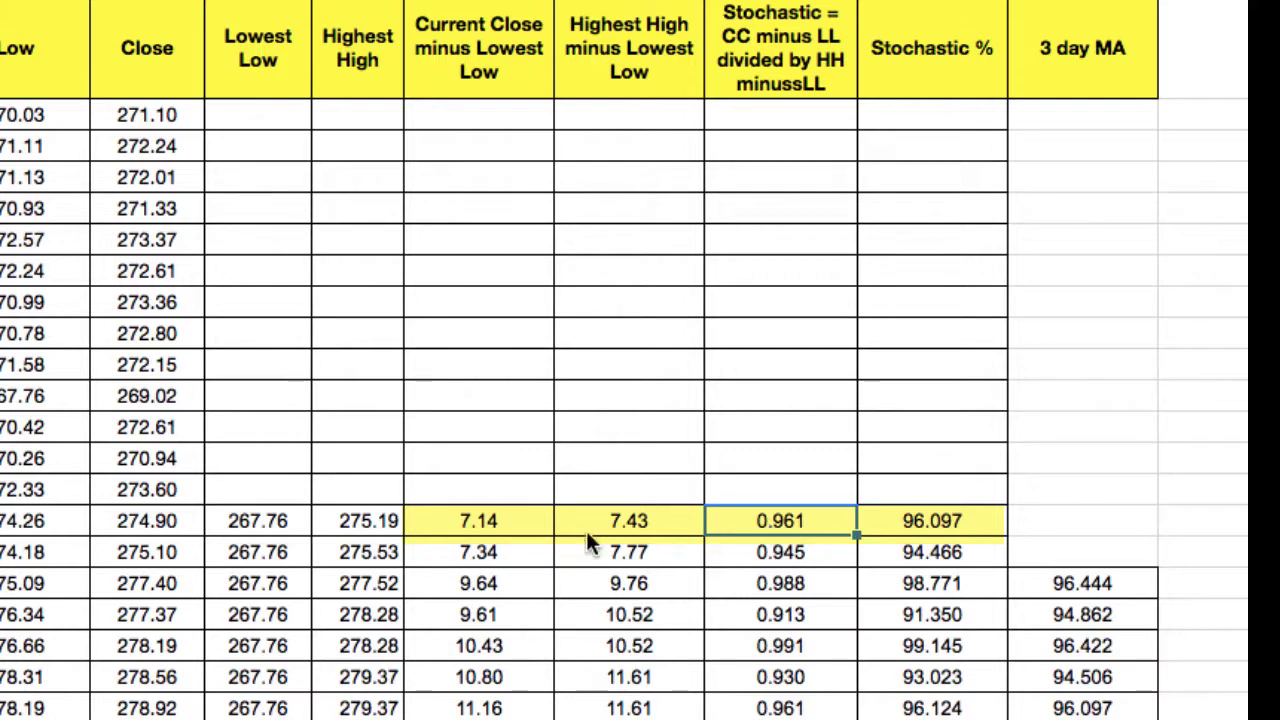
left_click(467, 519)
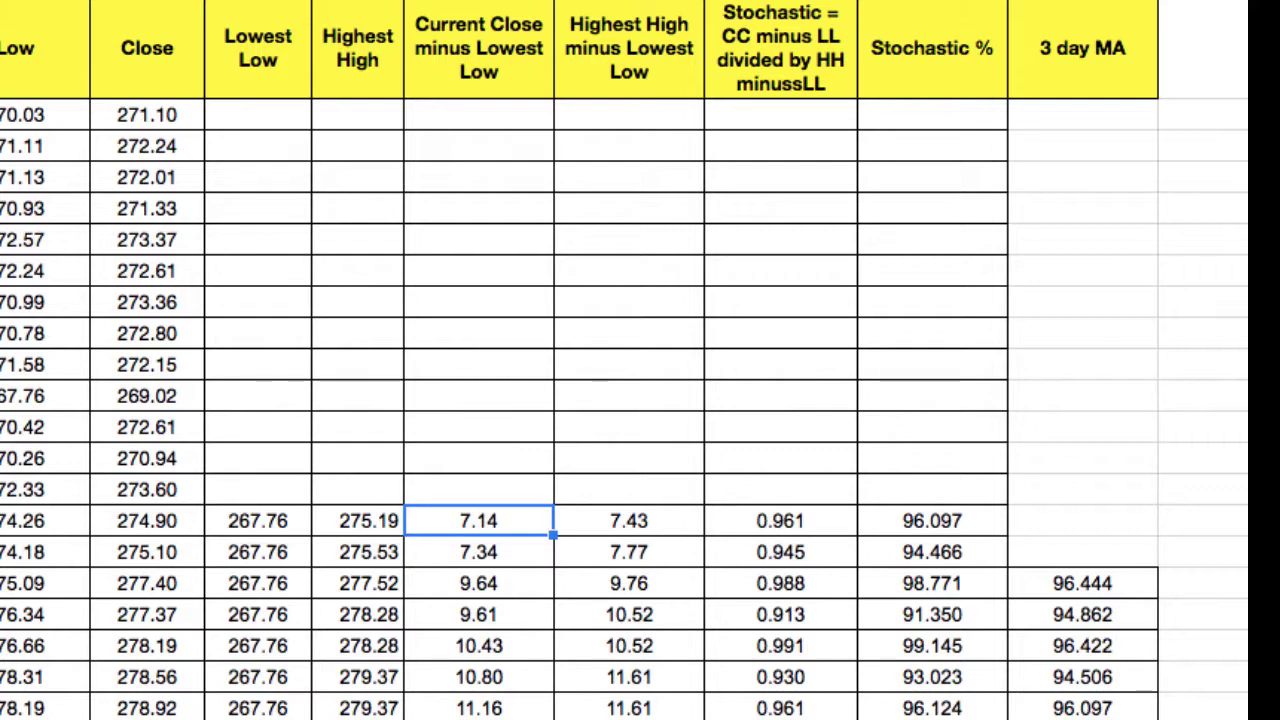
key("Escape")
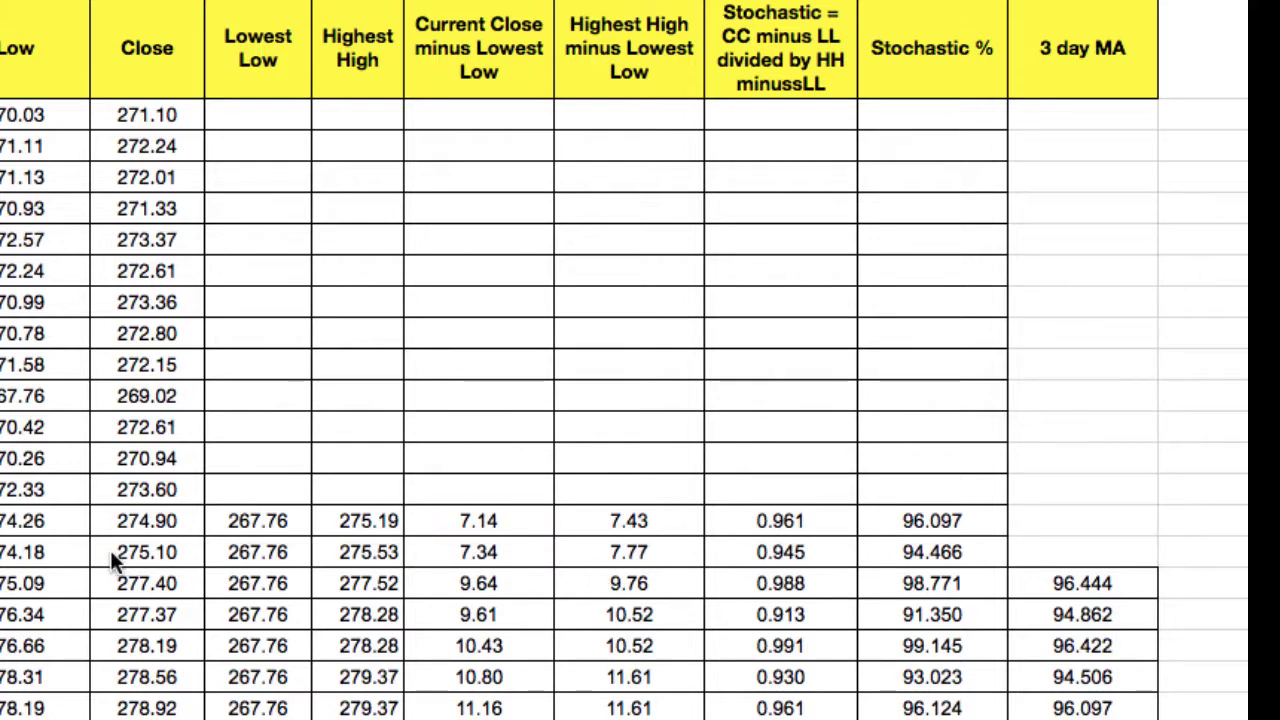